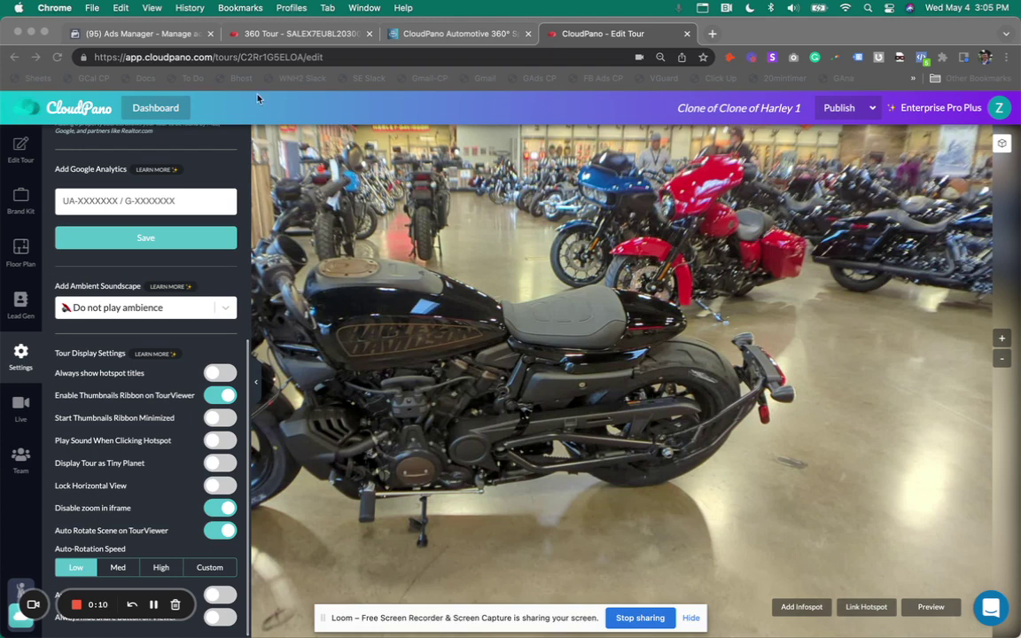
- Inspect the tour's web address and tour ID, then swing the showroom panorama around
click(220, 59)
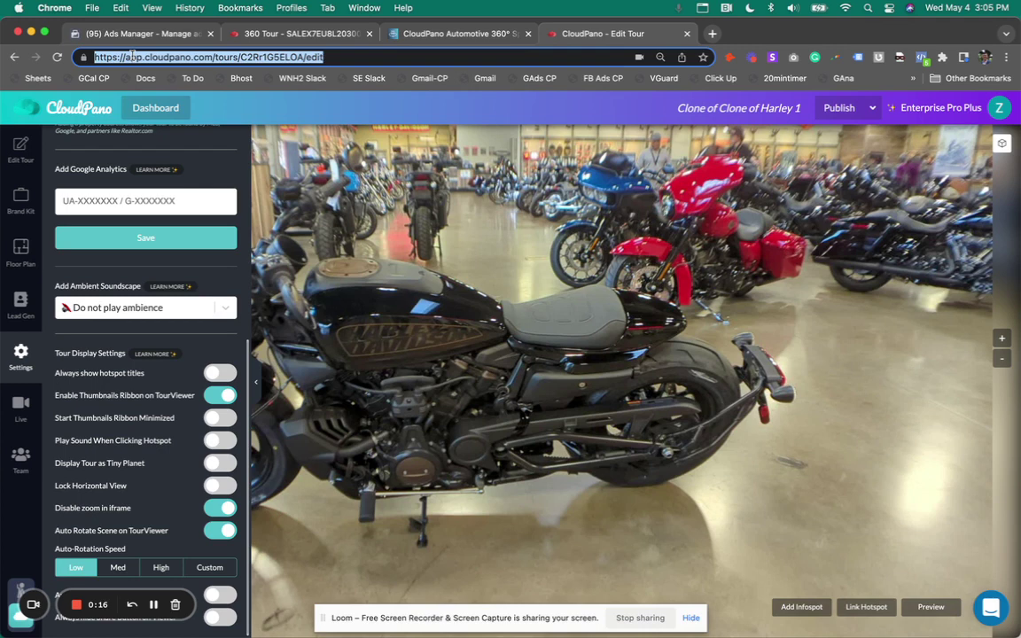
click(284, 57)
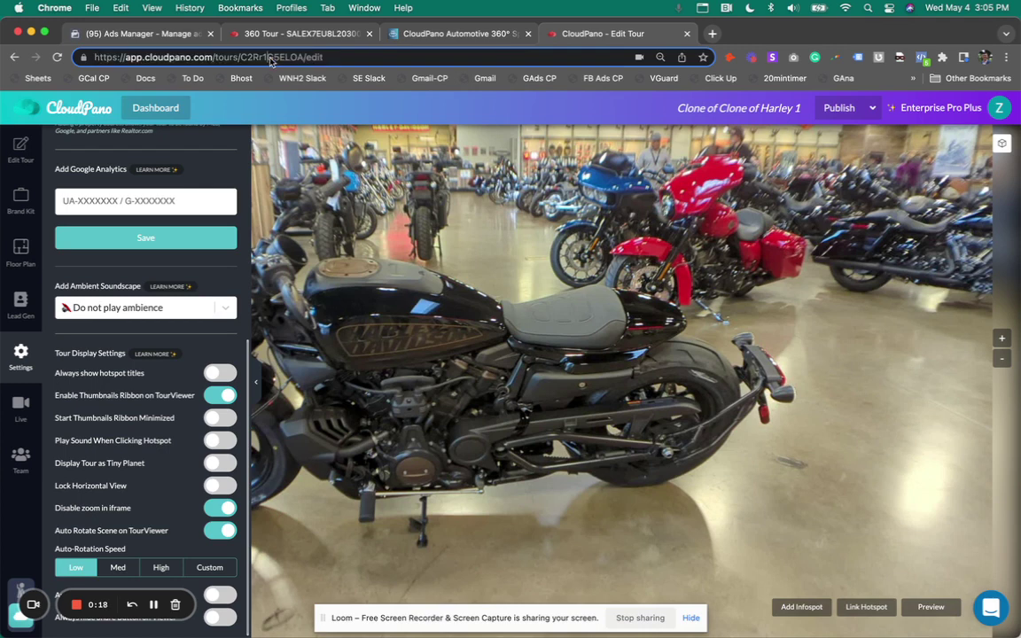
double_click(273, 56)
double_click(372, 56)
click(359, 108)
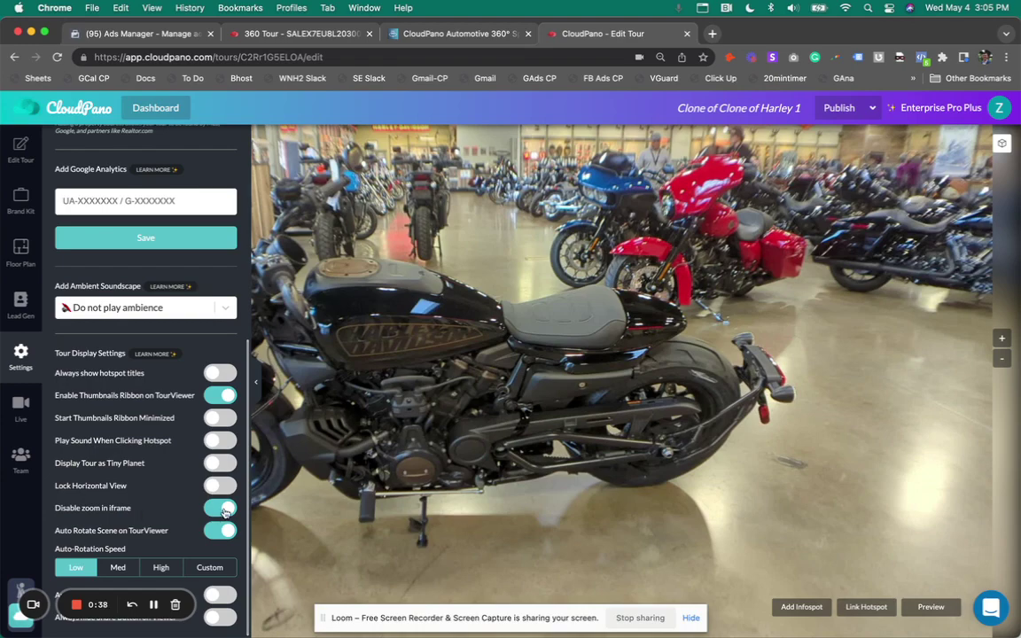
drag(460, 352, 647, 367)
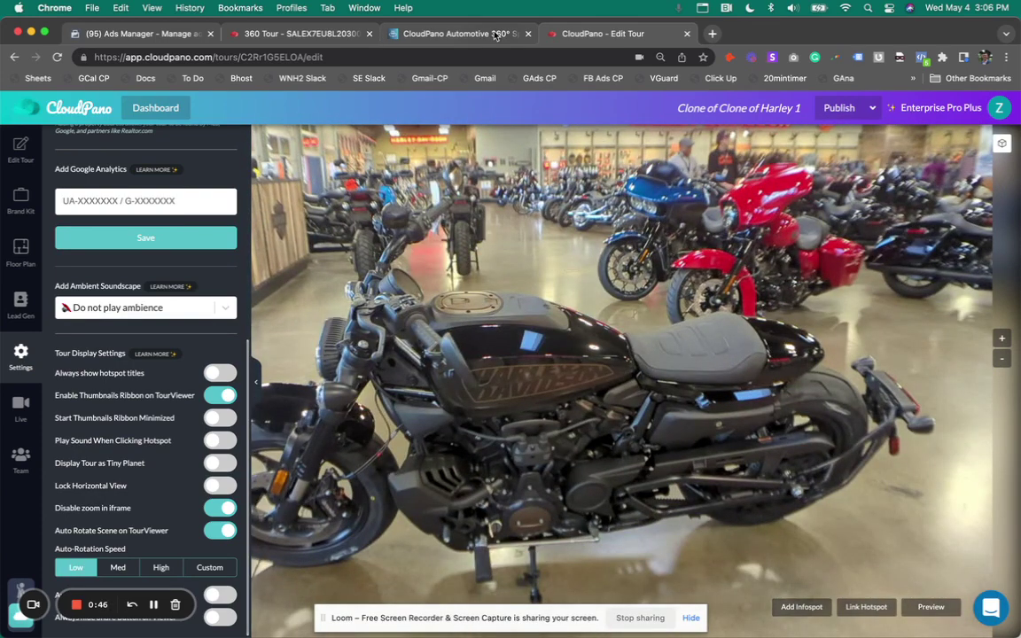
- On the CloudPano Automotive page, scroll to Spin Examples and spin the Chevrolet SUV to a rear view
click(448, 33)
scroll(507, 228, down, 5)
scroll(507, 227, down, 3)
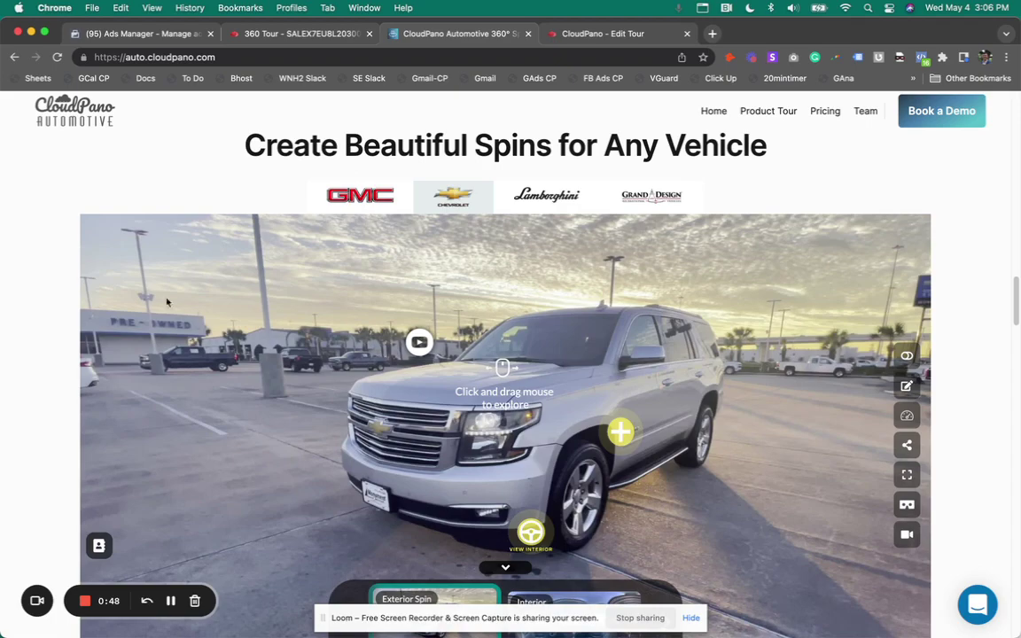
scroll(57, 280, down, 1)
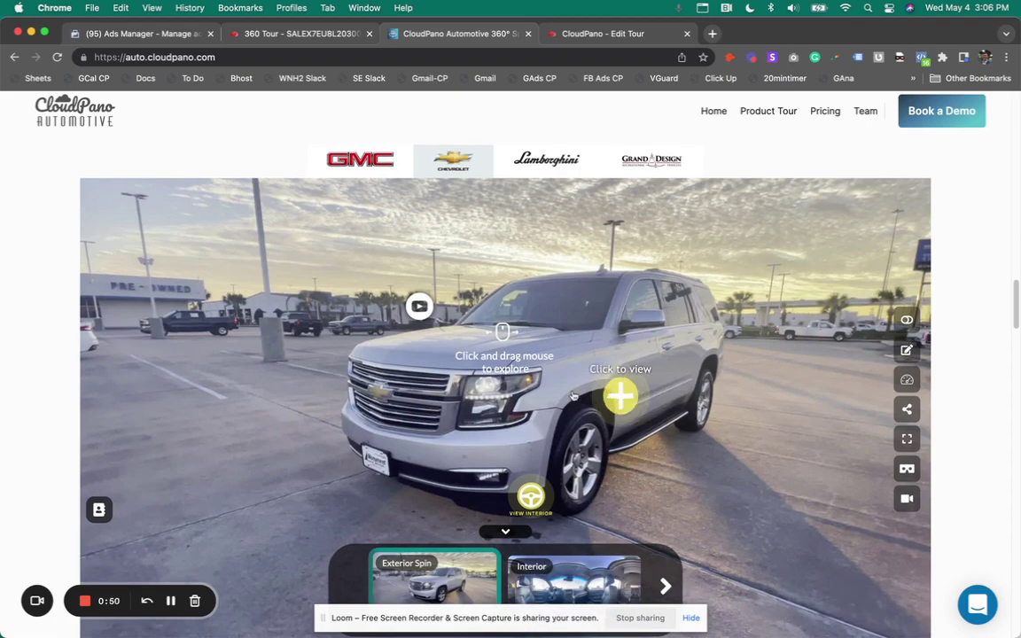
drag(621, 372, 361, 280)
- Rotate the Chevrolet SUV spin to a side view
scroll(361, 280, up, 1)
scroll(376, 317, down, 6)
scroll(376, 317, up, 9)
scroll(375, 317, down, 10)
scroll(375, 318, up, 10)
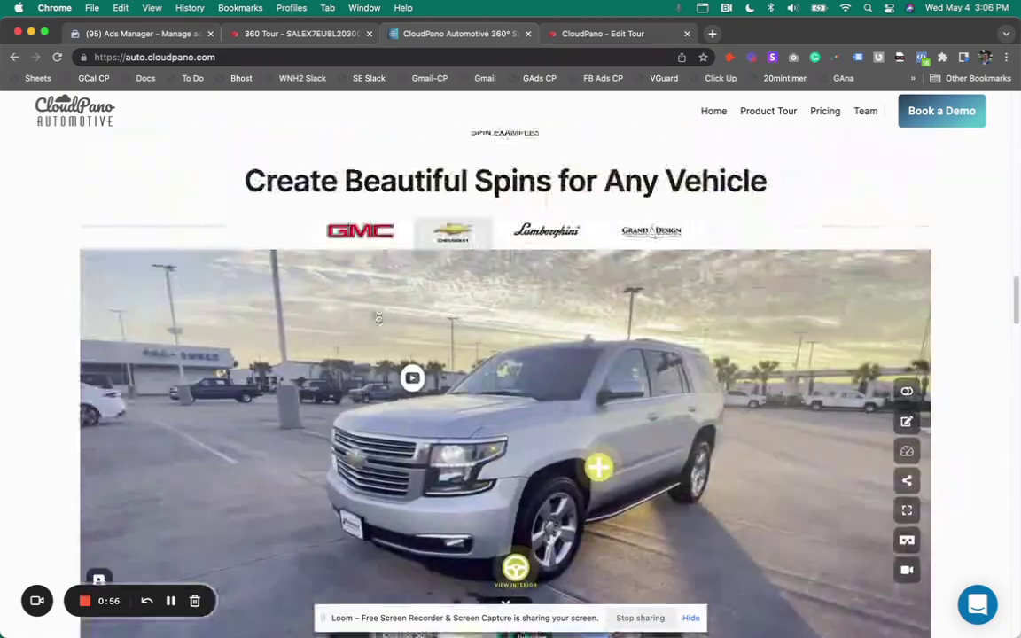
scroll(378, 302, down, 3)
scroll(378, 273, down, 3)
scroll(382, 292, up, 5)
scroll(381, 298, up, 1)
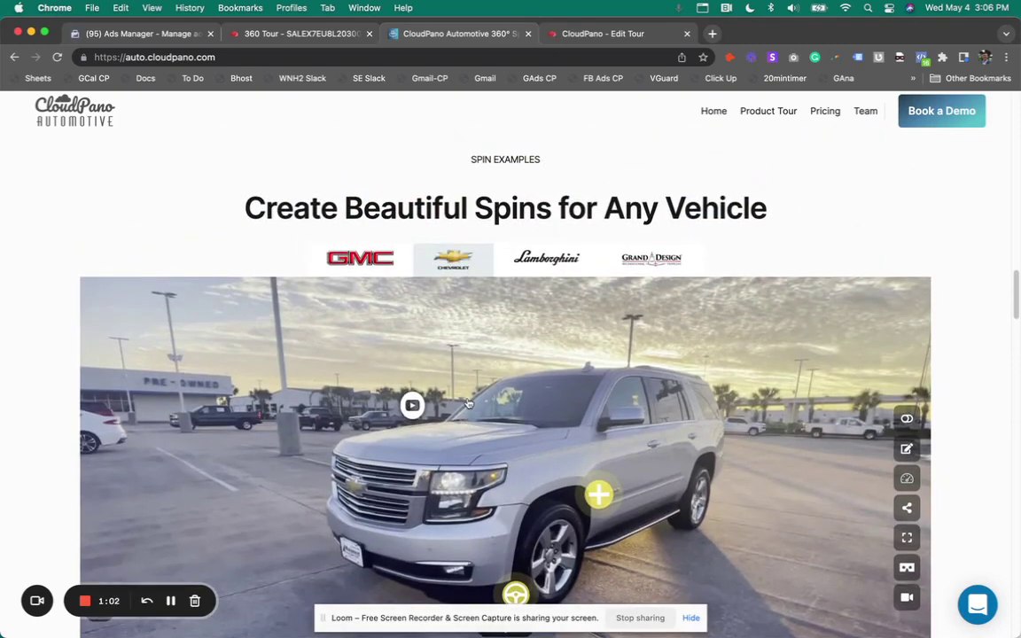
scroll(468, 403, down, 5)
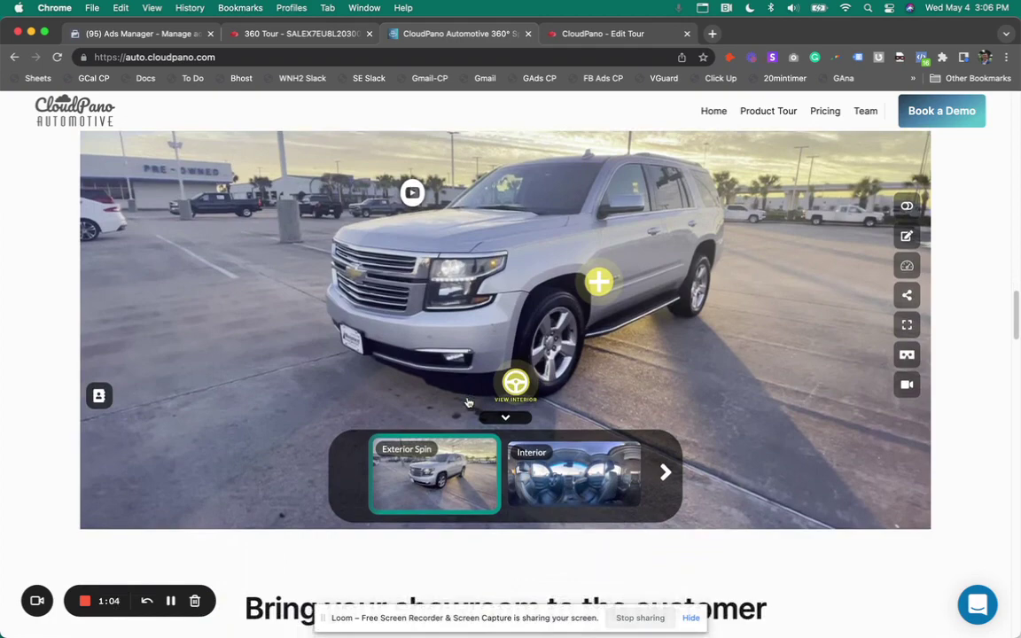
scroll(468, 403, up, 3)
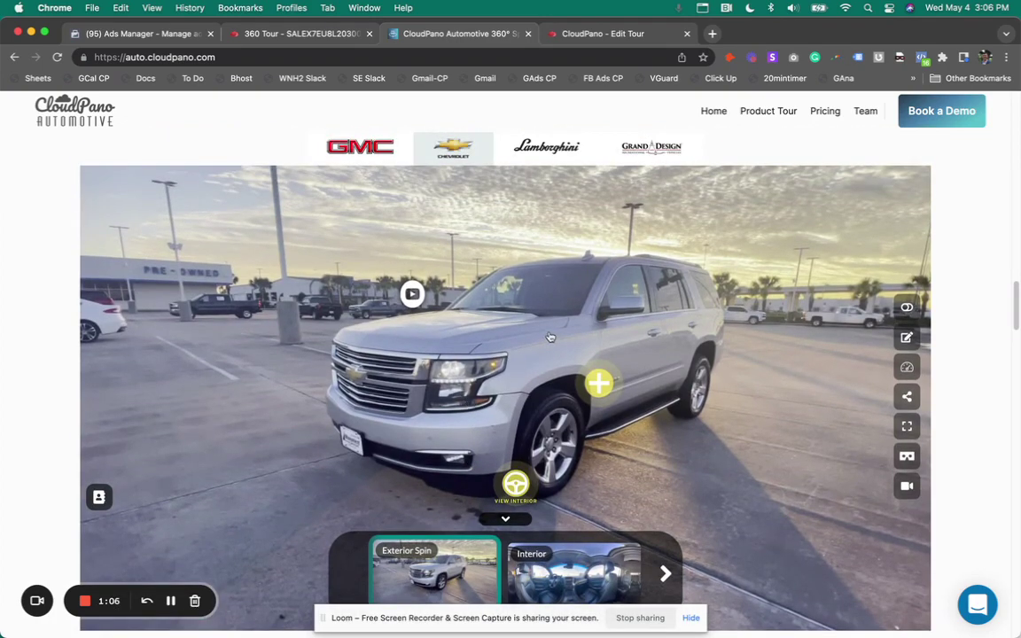
drag(546, 328, 483, 483)
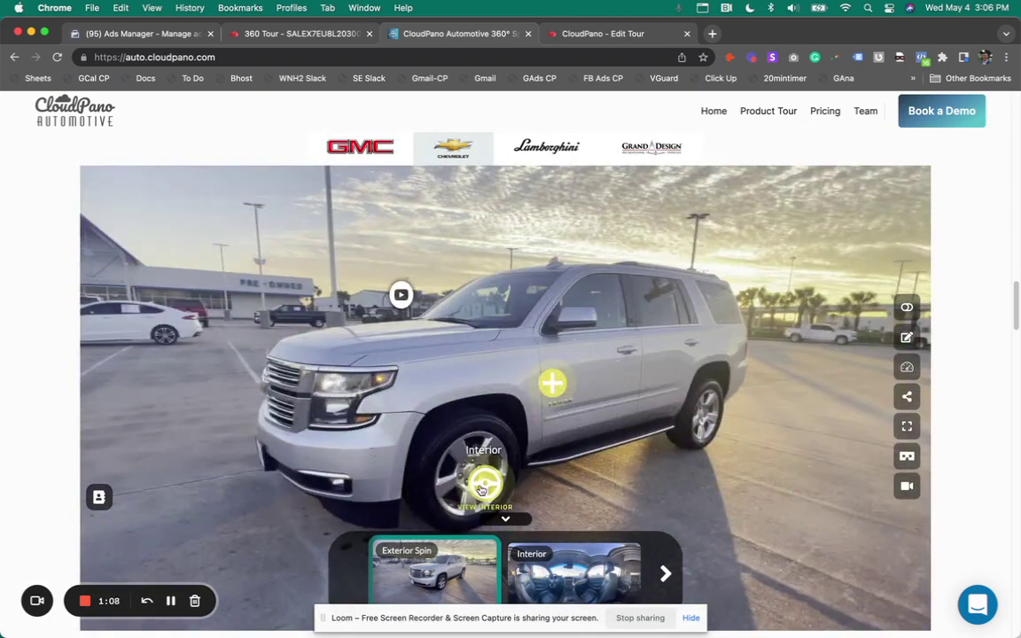
- Look around the Chevrolet interior toward the dashboard, then bring up the Land Rover 360 tour
click(572, 572)
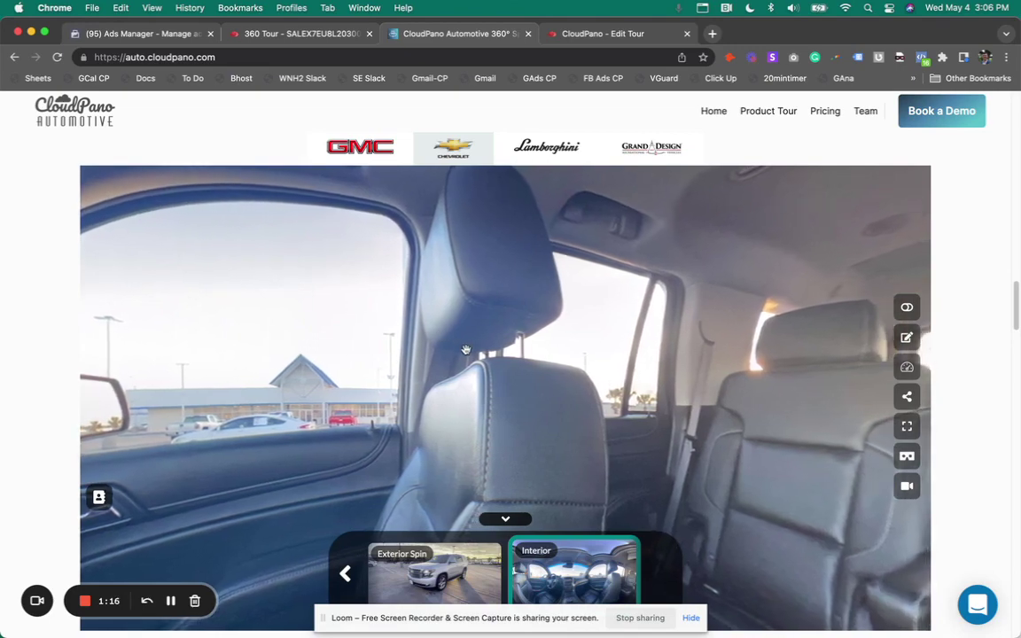
drag(467, 346, 696, 344)
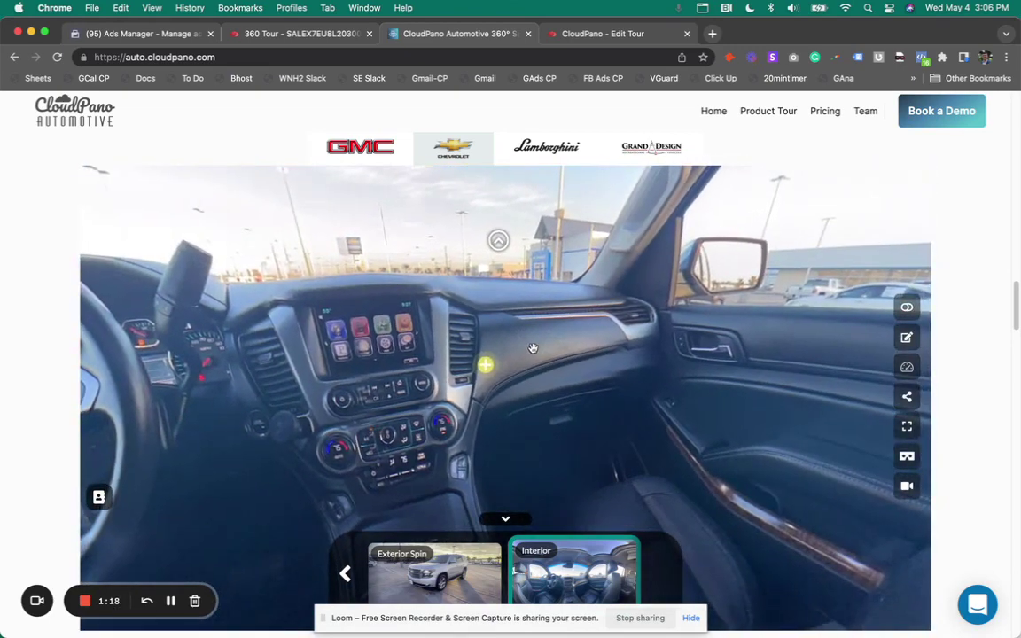
scroll(533, 348, up, 3)
scroll(533, 348, down, 4)
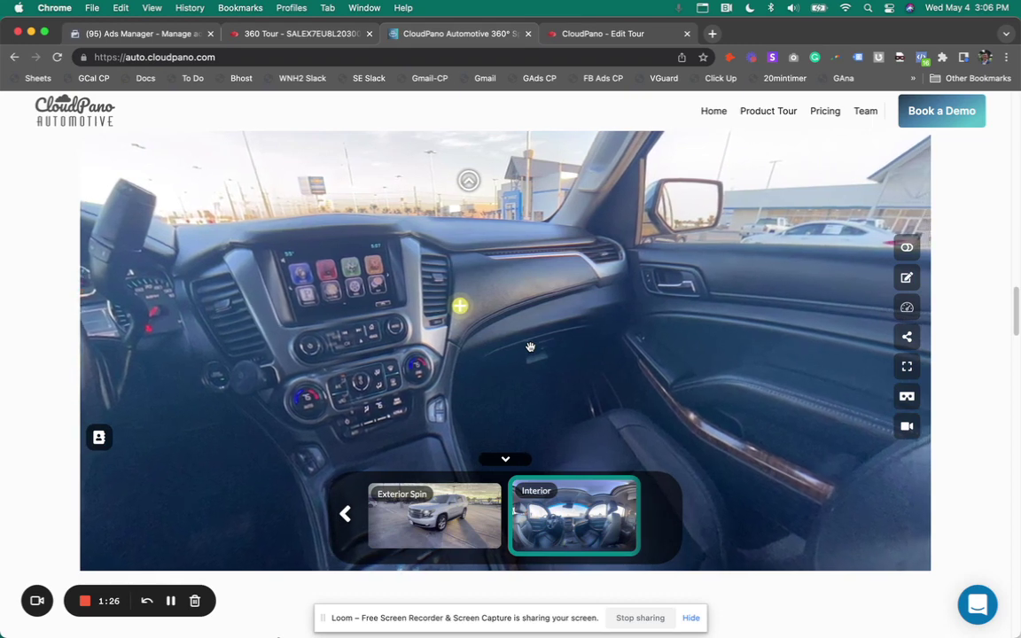
scroll(532, 344, up, 1)
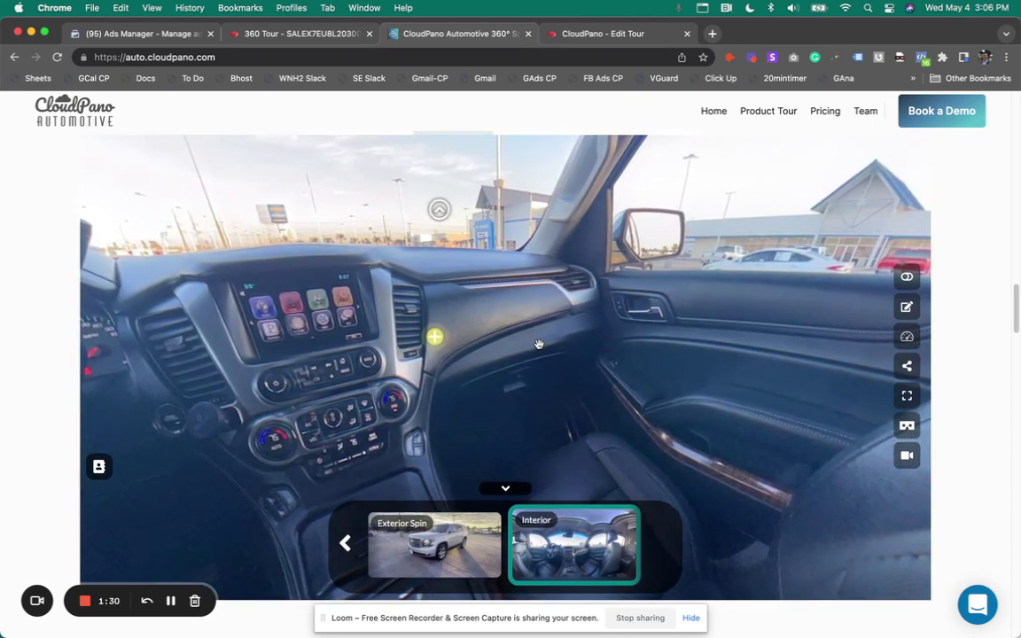
scroll(541, 343, up, 1)
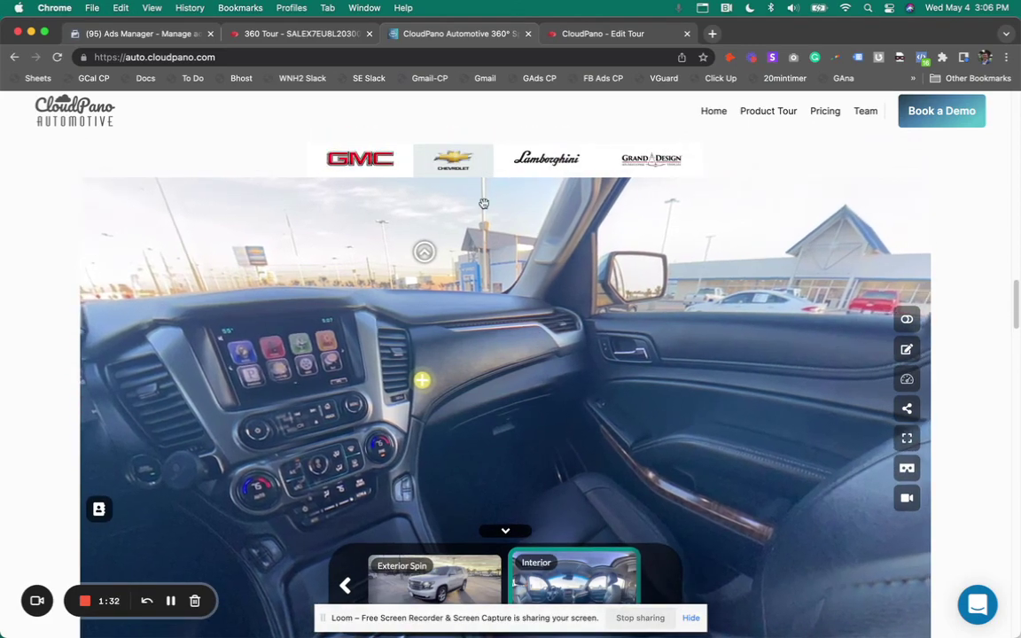
click(304, 33)
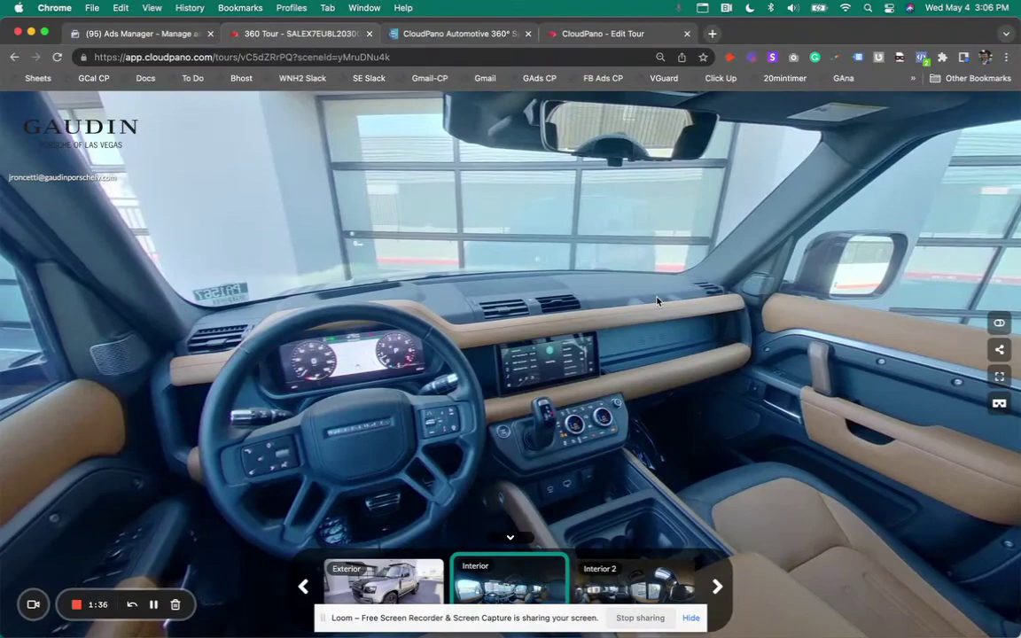
- Show the Land Rover's Exterior scene, then publish the Harley tour from its editor to open the viewer
click(421, 594)
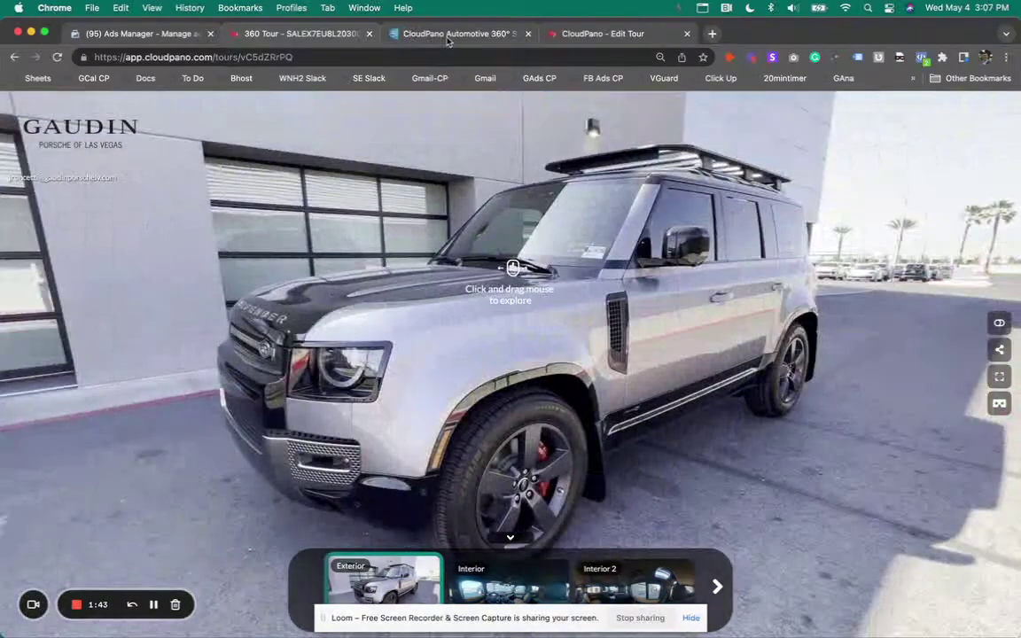
click(450, 35)
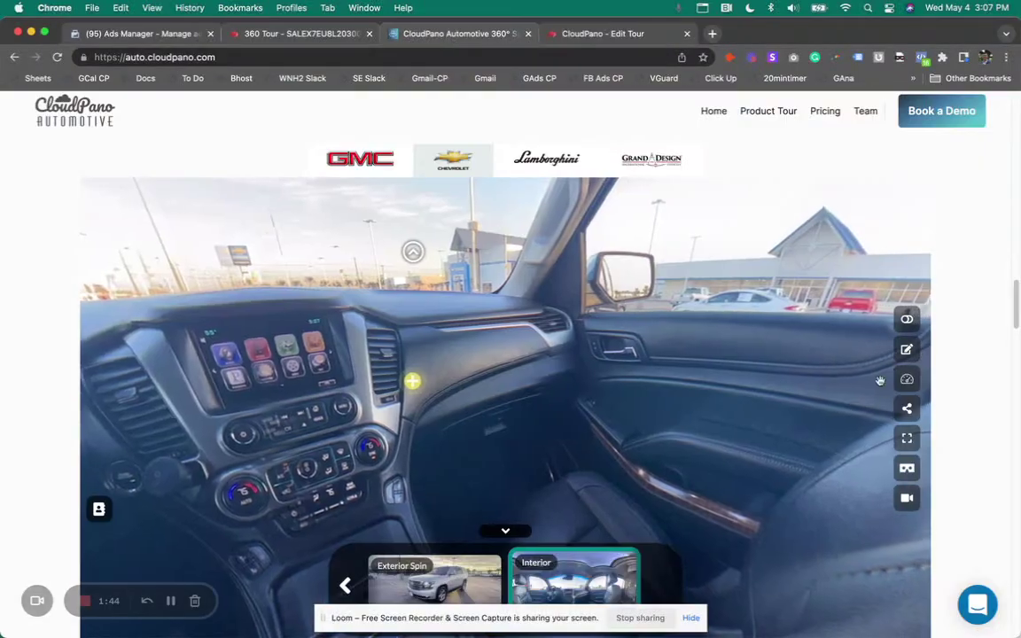
click(645, 37)
click(835, 108)
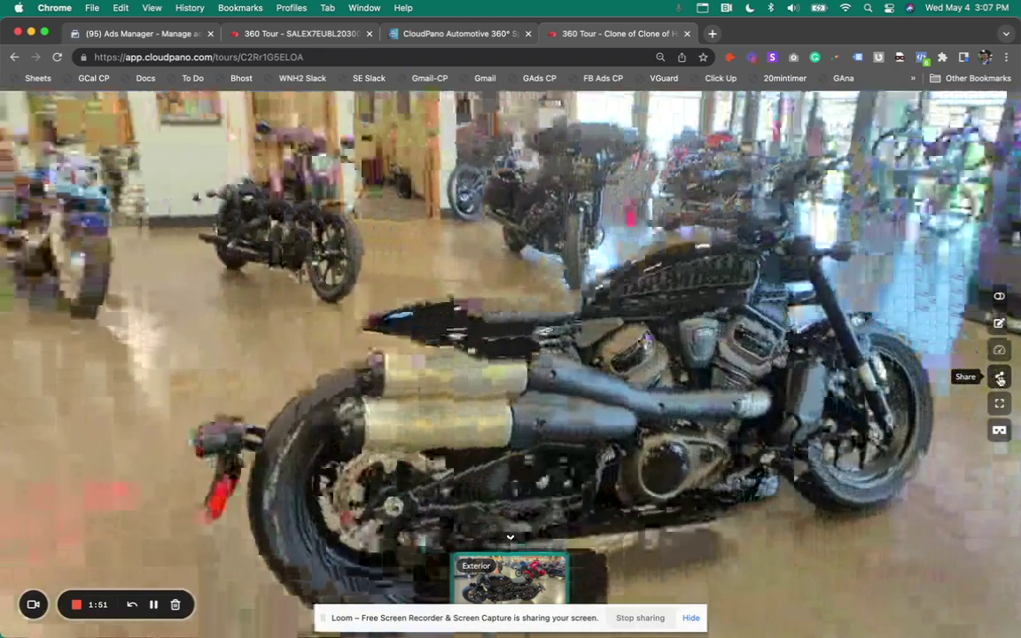
- Copy the Harley tour's embed code from its Share dialog, then return to the CloudPano Automotive page
click(1000, 379)
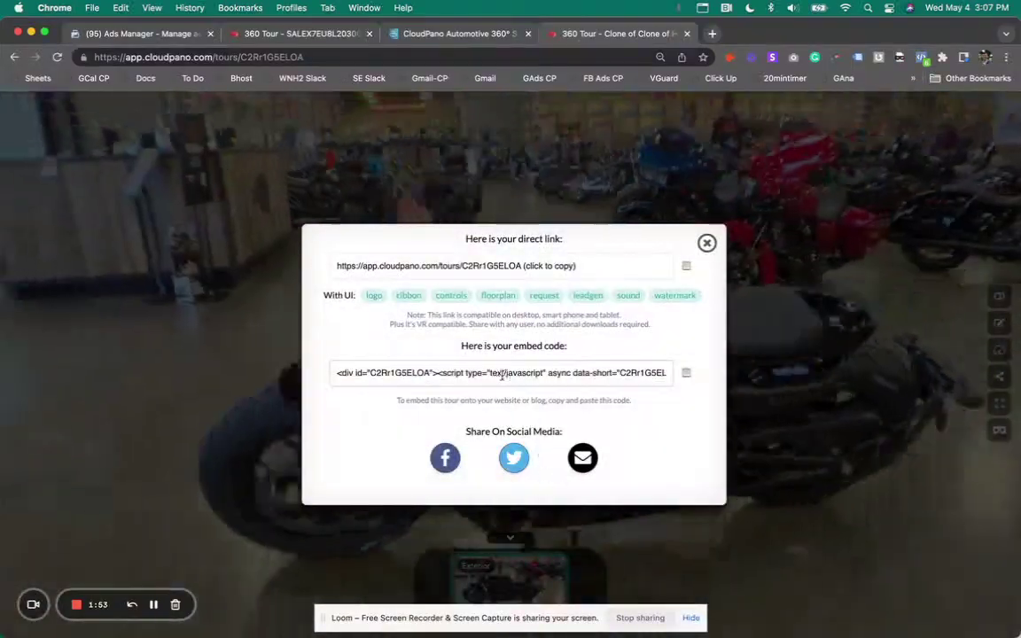
click(502, 376)
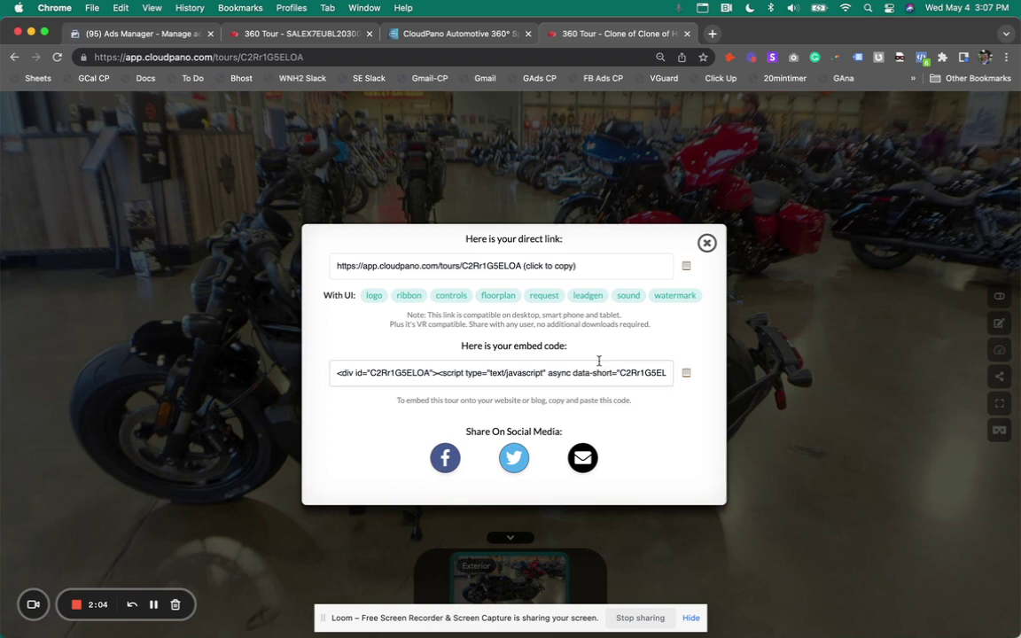
click(459, 35)
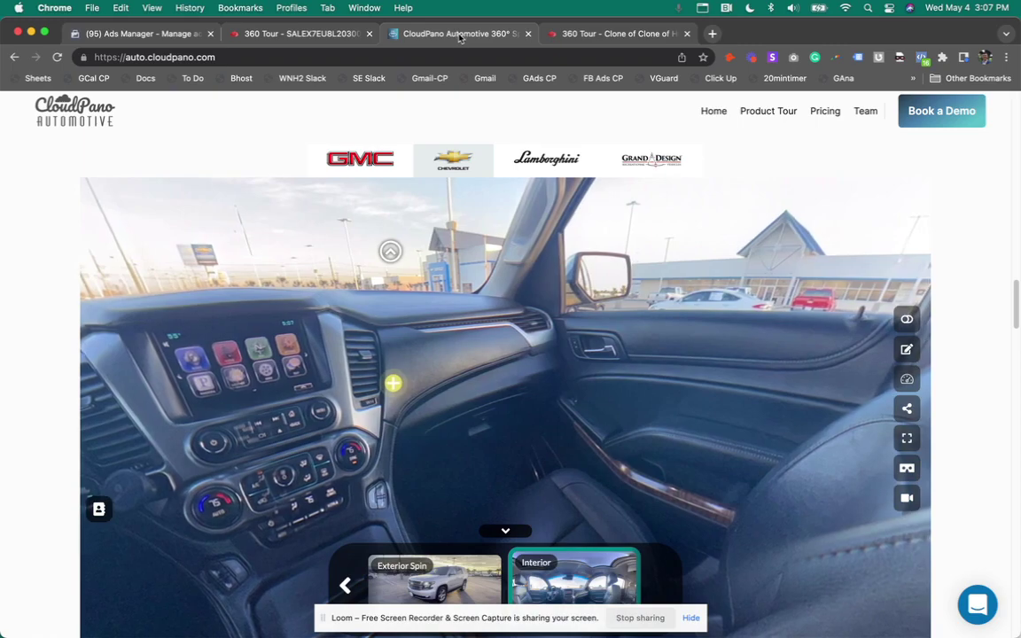
- Show the Lamborghini showroom spin, then return to the Harley tour's share dialog
scroll(466, 237, down, 10)
scroll(467, 236, up, 10)
scroll(523, 253, down, 4)
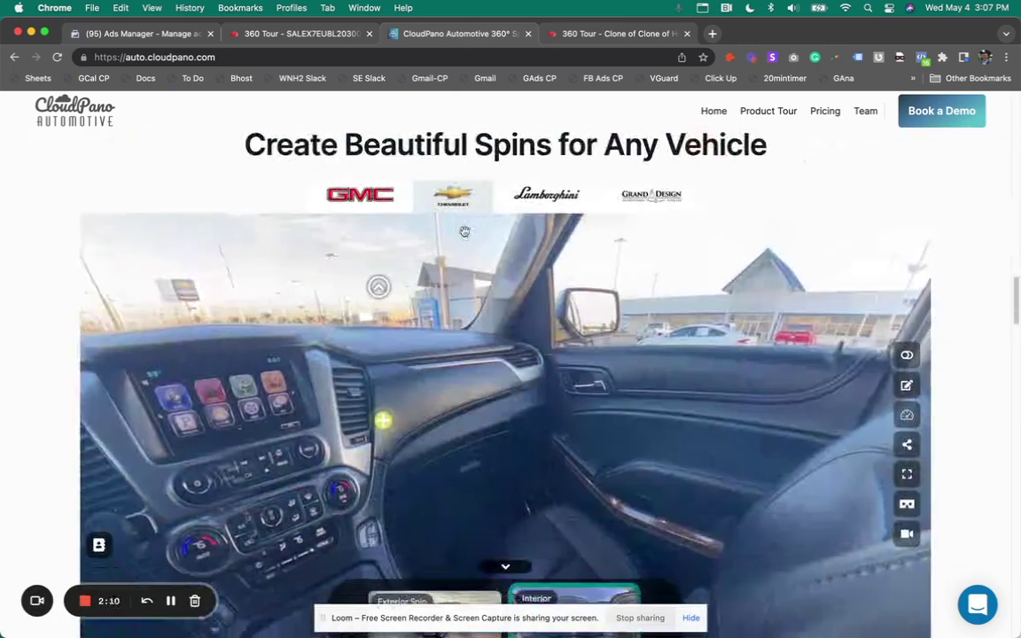
scroll(553, 261, up, 3)
click(581, 233)
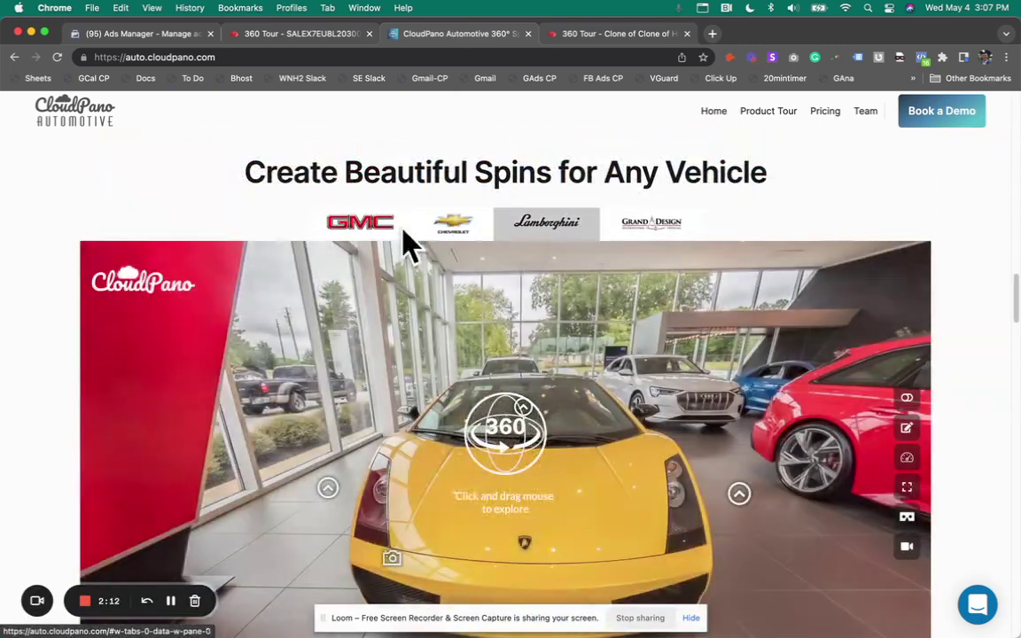
click(602, 35)
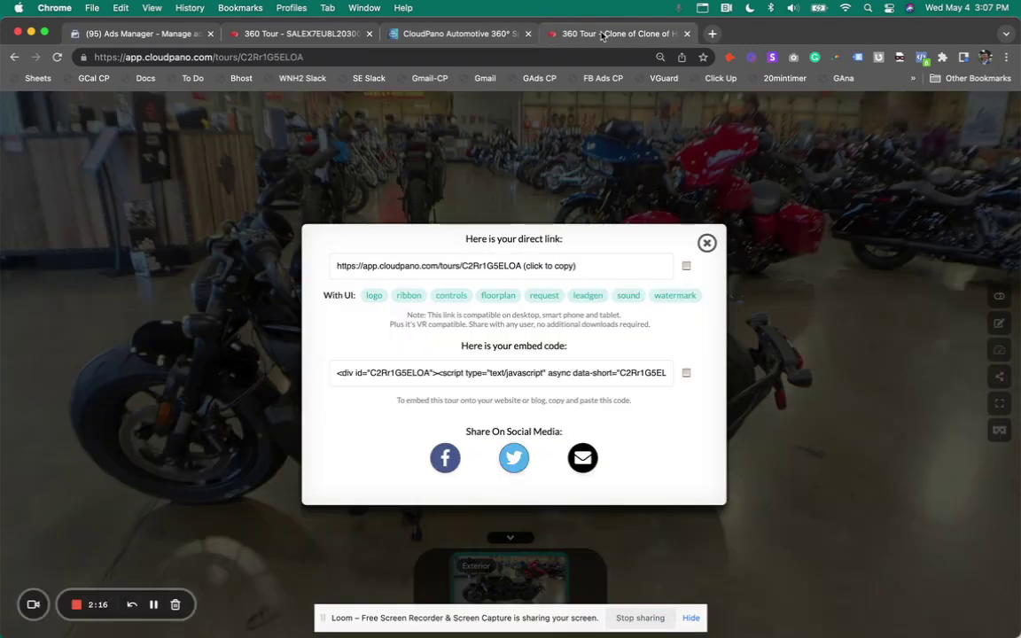
- Close the share dialog and rotate the Harley motorcycle from a rear three-quarter angle to a front view
click(708, 244)
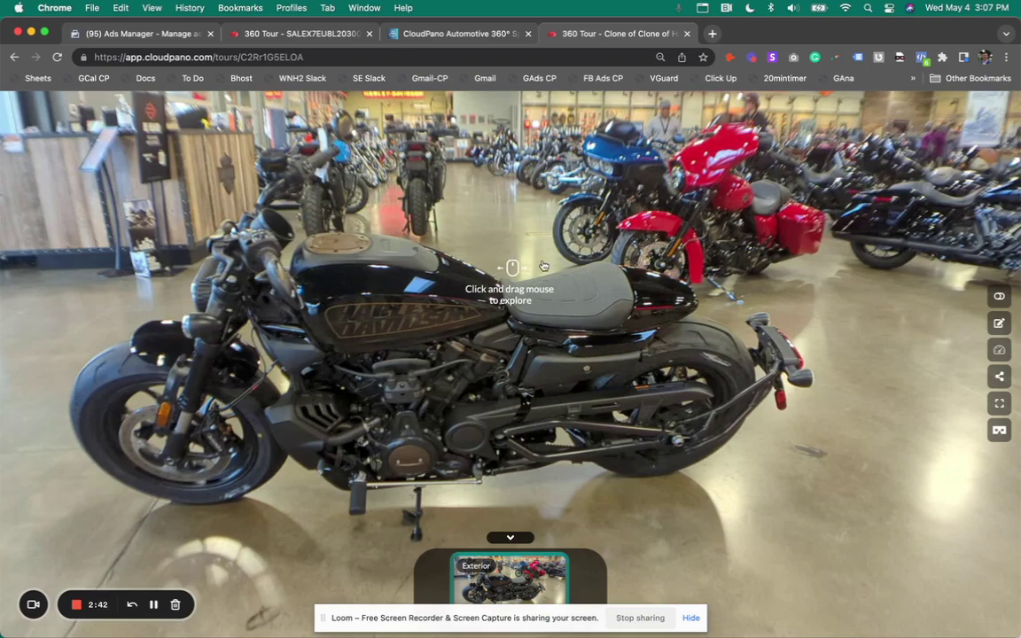
drag(509, 366, 472, 392)
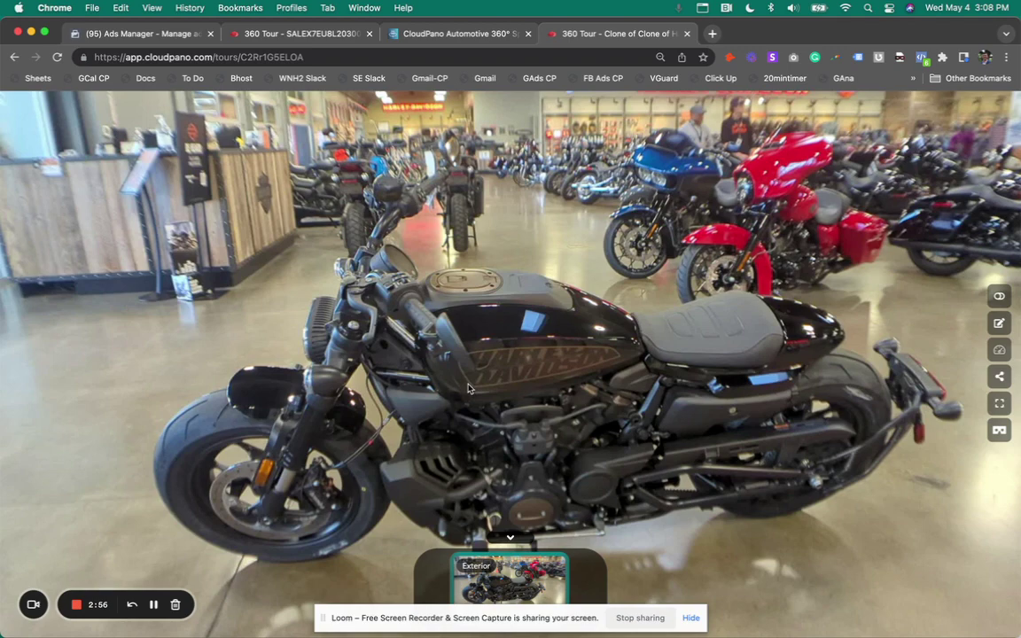
click(468, 387)
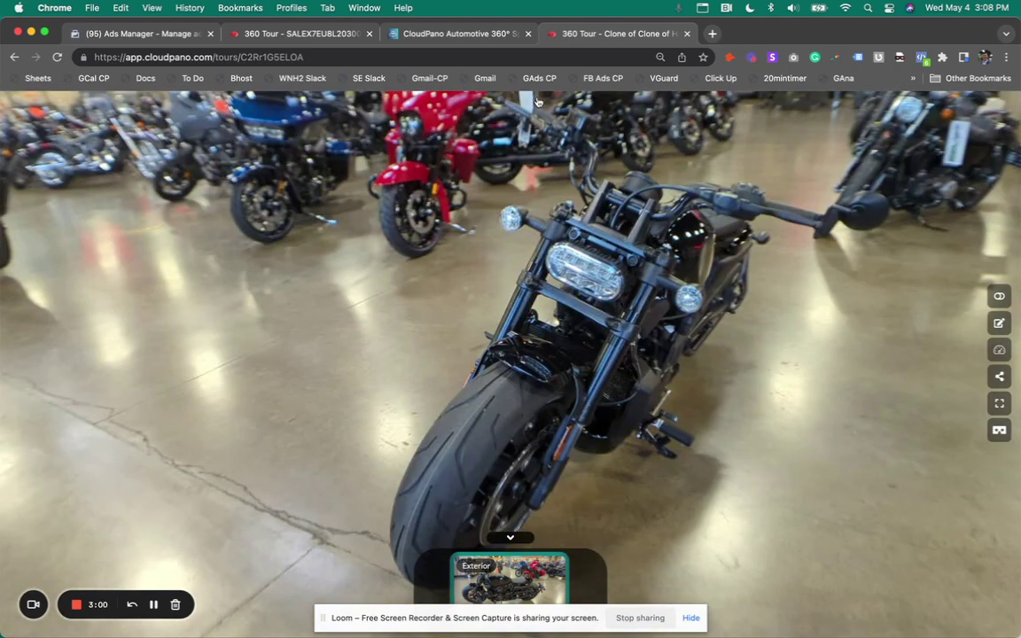
- Visit the Land Rover tour and the Chevrolet spin, then return to the Harley tour
click(278, 35)
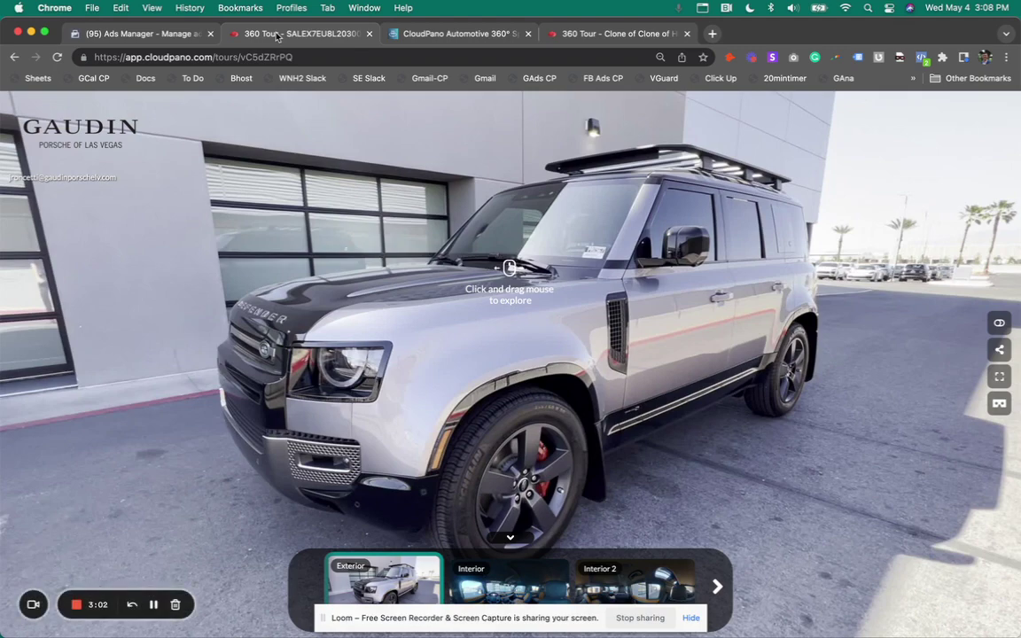
click(441, 34)
click(450, 222)
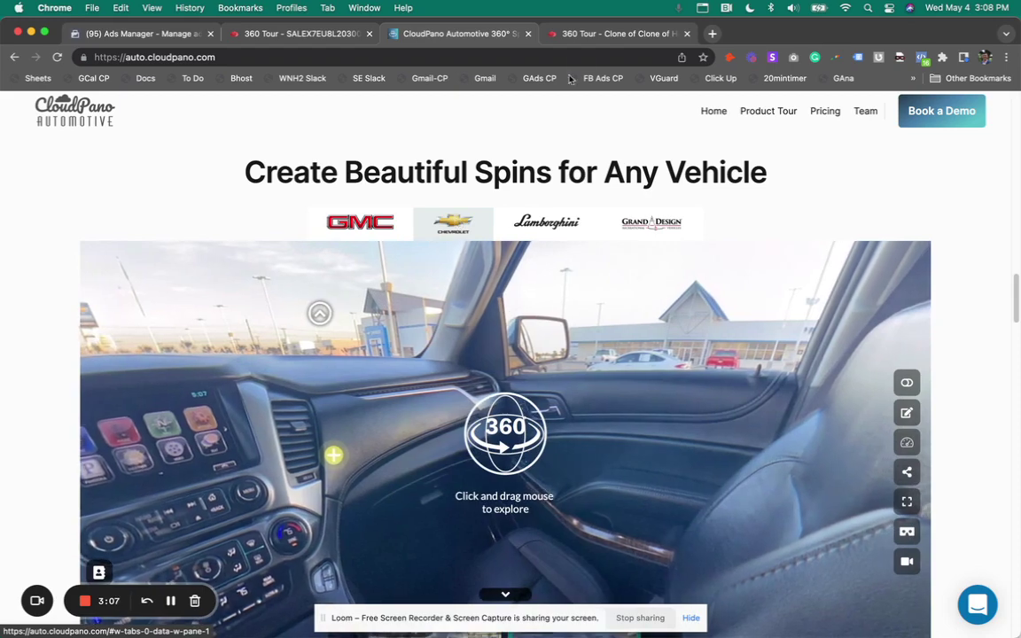
click(612, 33)
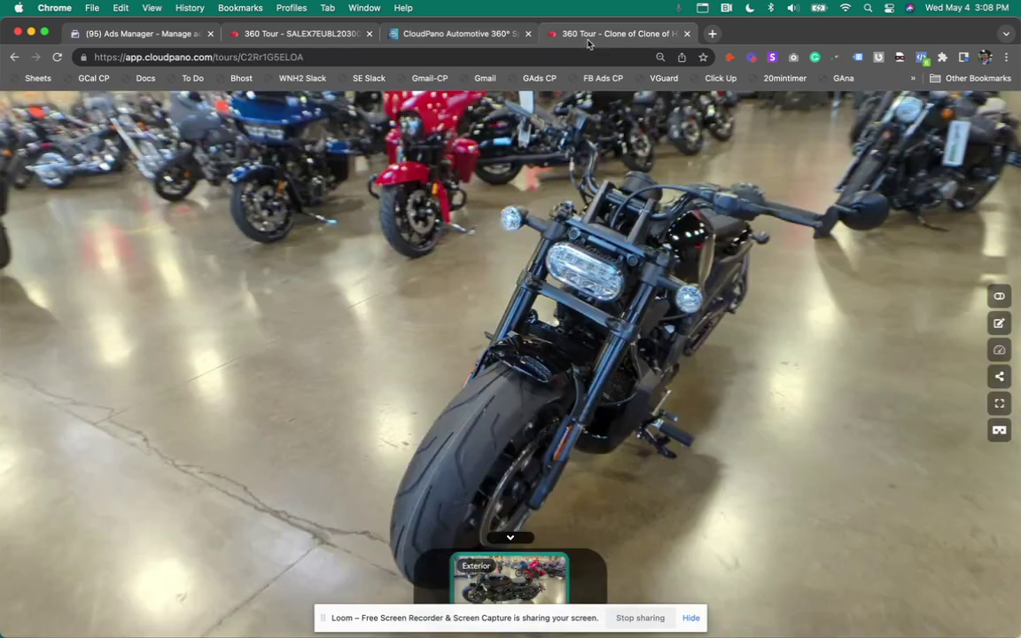